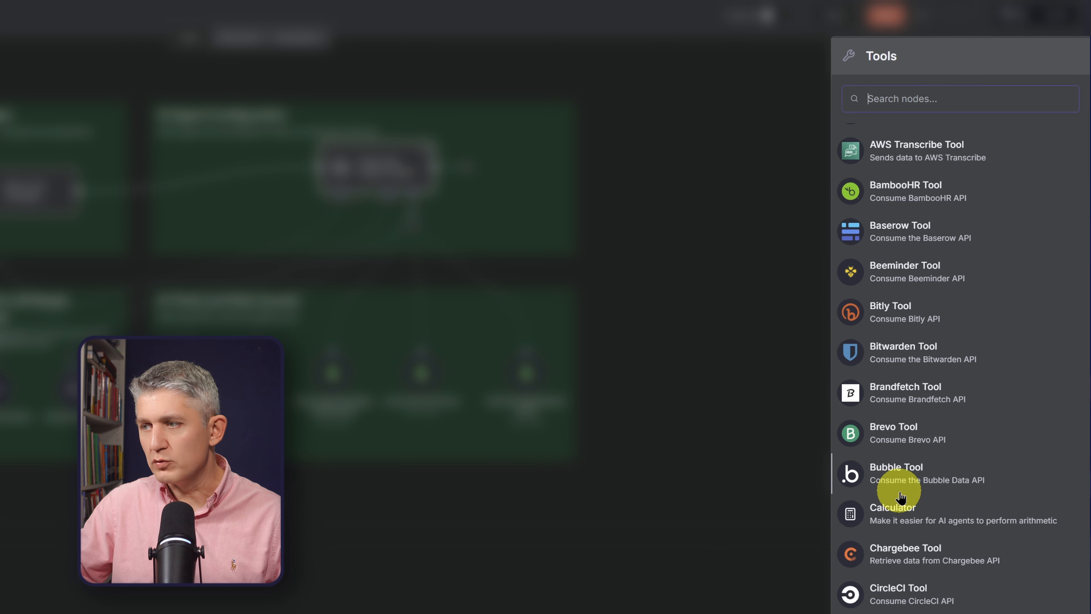
Browse the available agent tools, search for "gm" and "out", and add the Microsoft Outlook Tool.
{"action": "scroll", "coordinate": [903, 498], "scroll_direction": "down", "scroll_amount": 10}
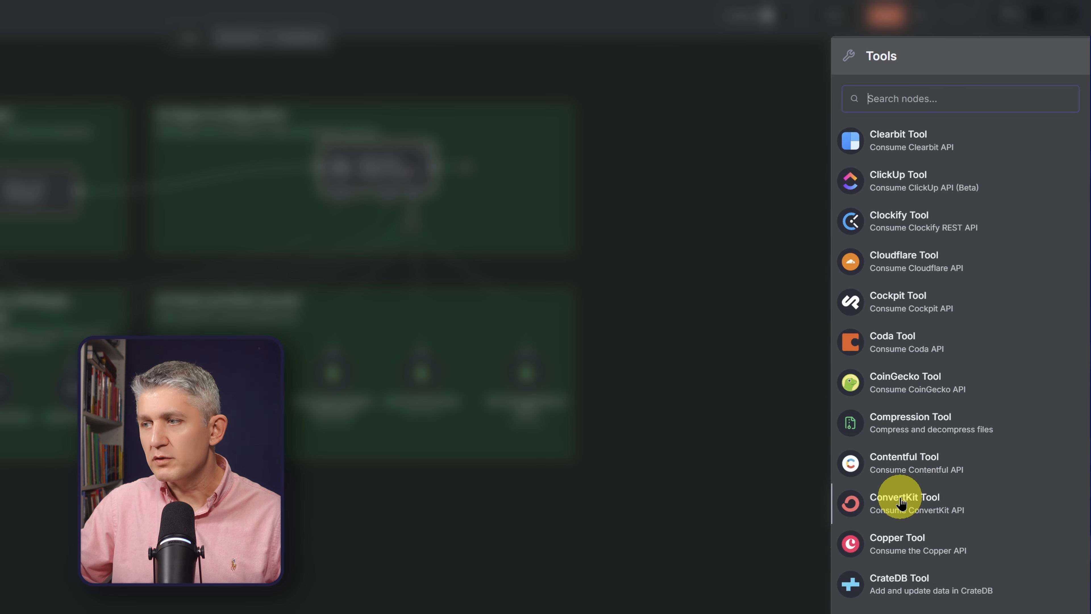
{"action": "scroll", "coordinate": [919, 511], "scroll_direction": "up", "scroll_amount": 10}
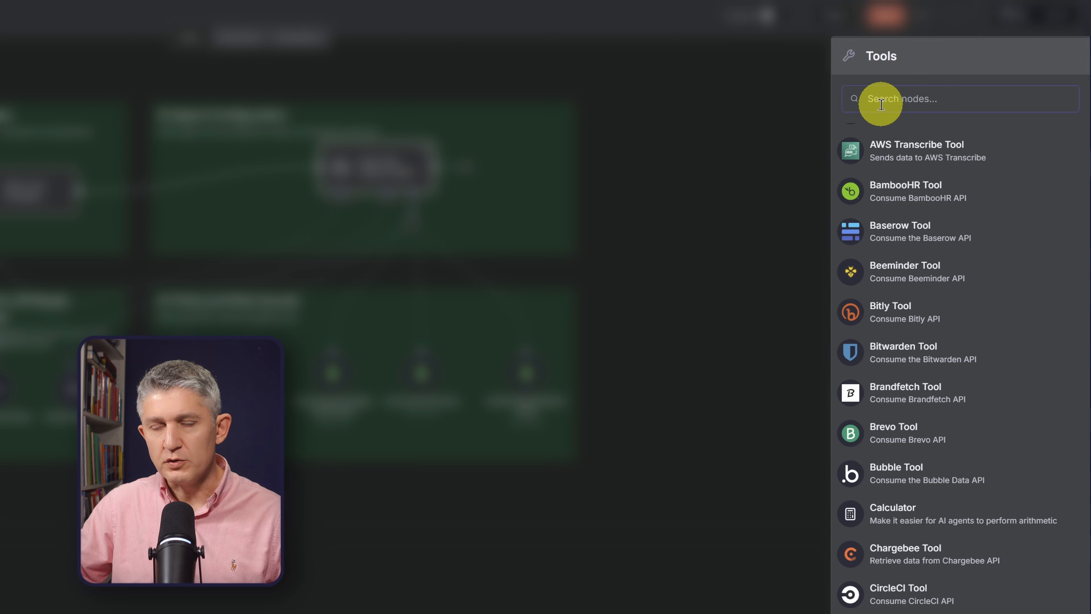
{"action": "type", "text": "gm"}
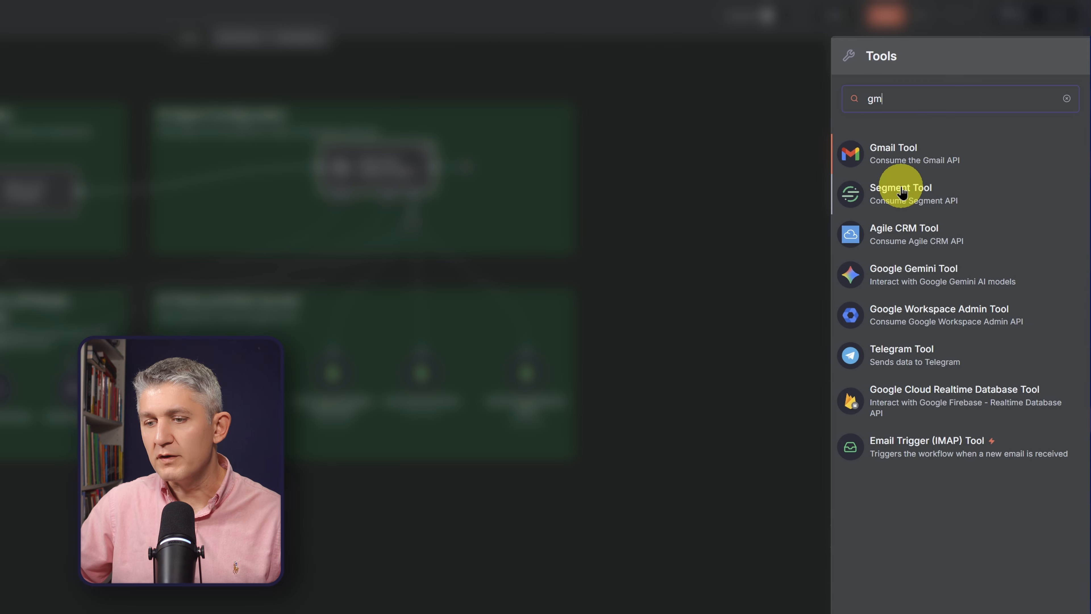
{"action": "key", "text": "BackSpace"}
{"action": "key", "text": "BackSpace"}
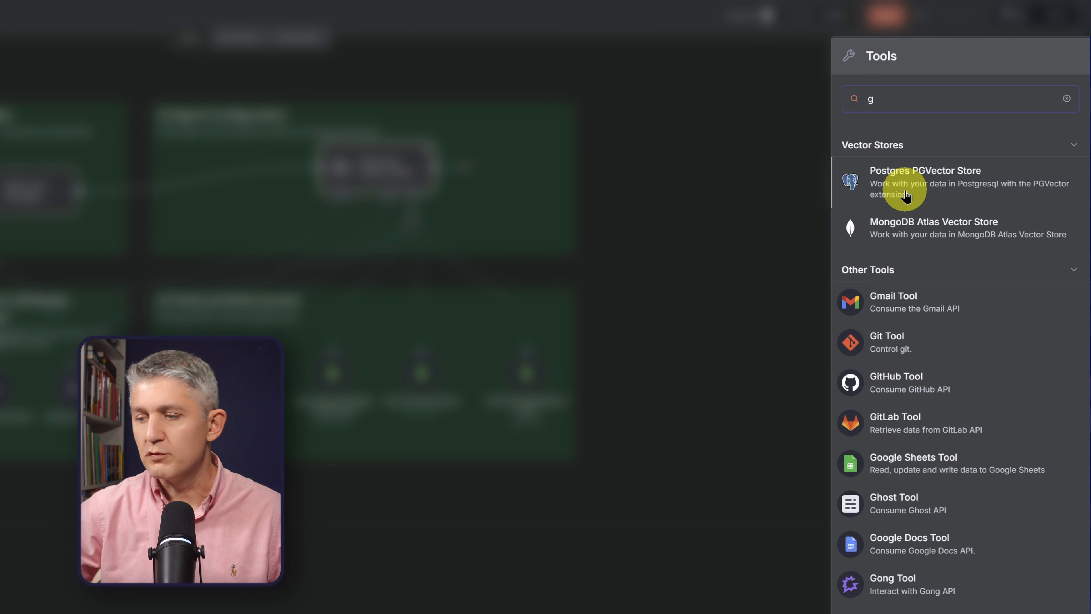
{"action": "type", "text": "out"}
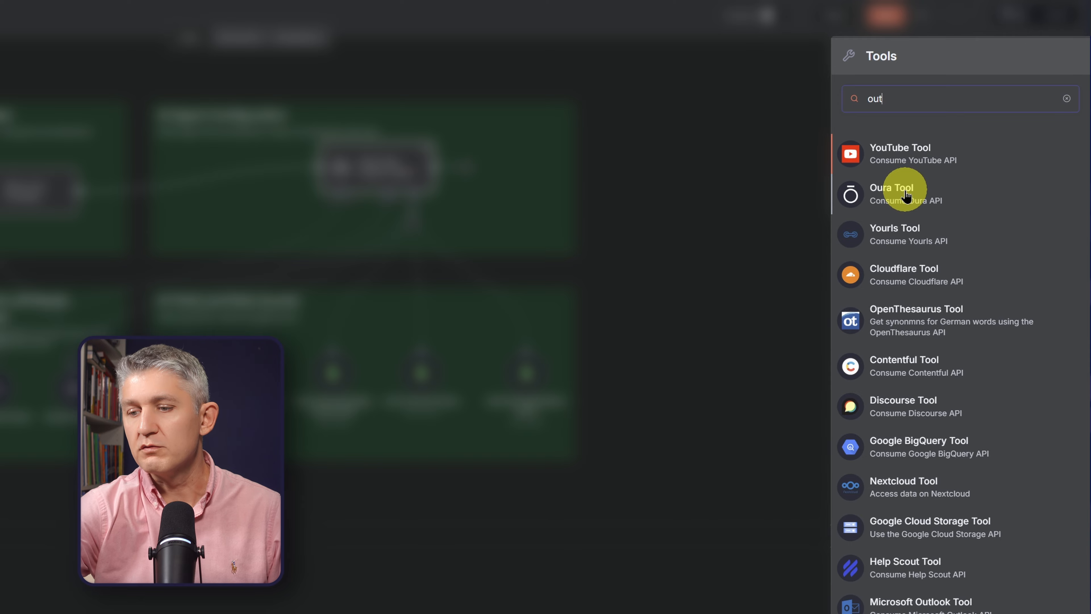
{"action": "scroll", "coordinate": [924, 236], "scroll_direction": "down", "scroll_amount": 4}
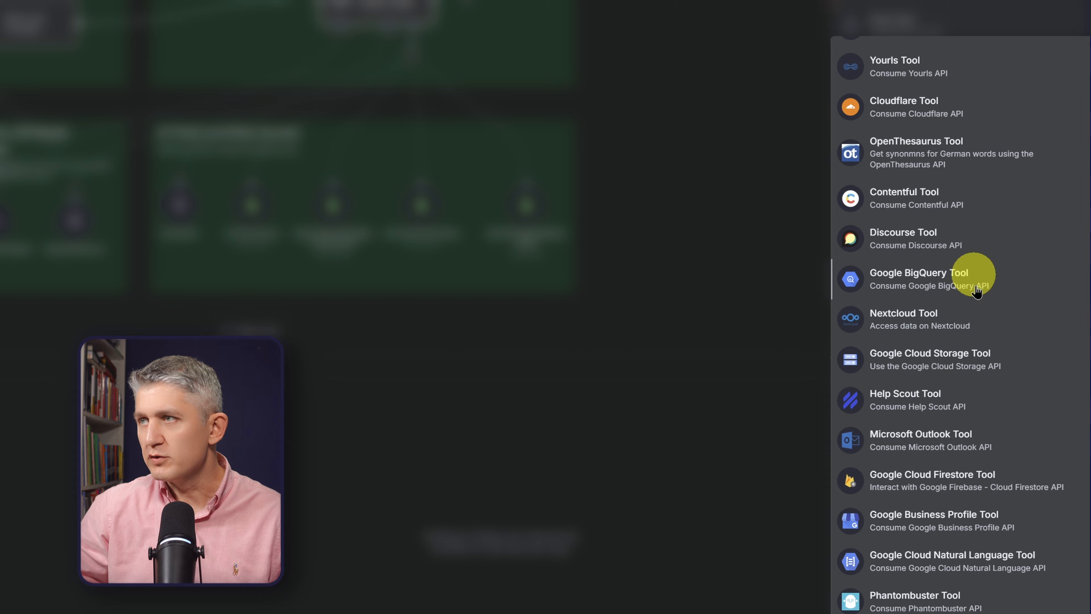
{"action": "left_click", "coordinate": [933, 440]}
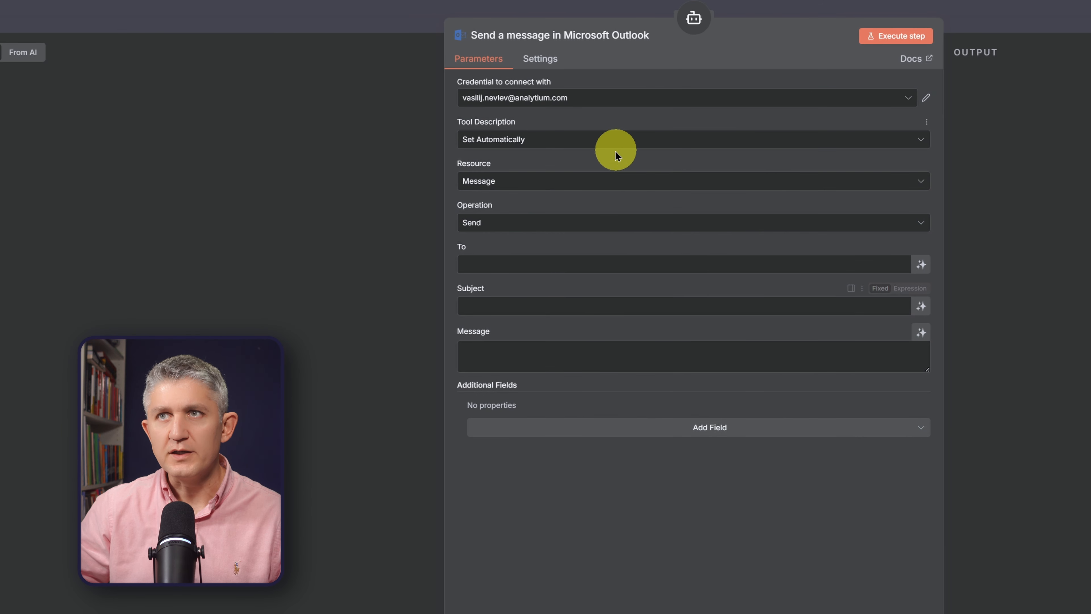
Switch the Outlook tool's description to Set Manually and browse the additional fields that can be added.
{"action": "left_click", "coordinate": [517, 138]}
{"action": "left_click", "coordinate": [514, 209]}
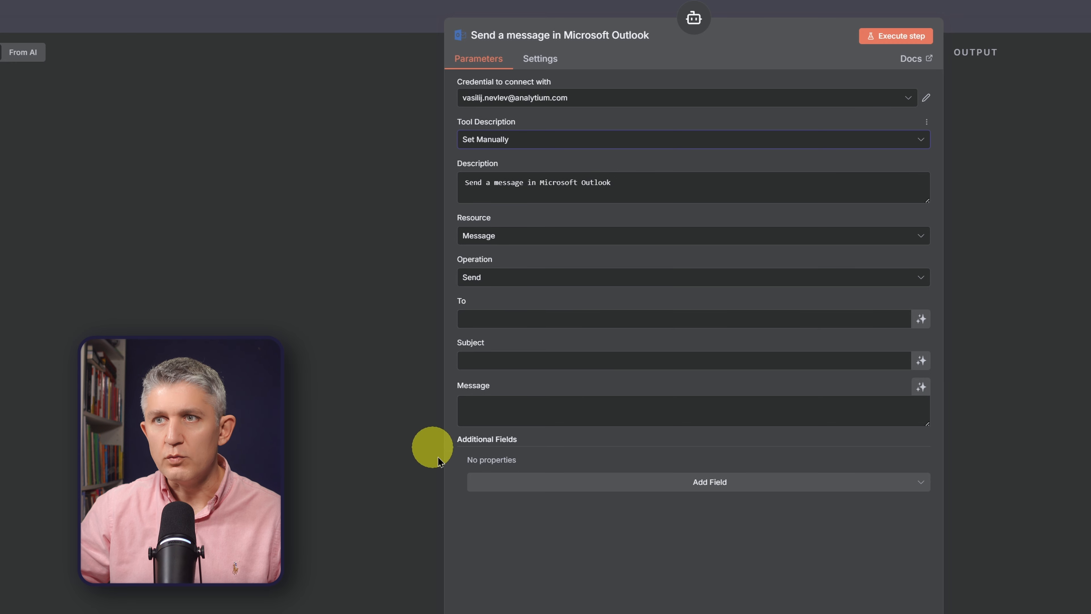
{"action": "left_click", "coordinate": [586, 481]}
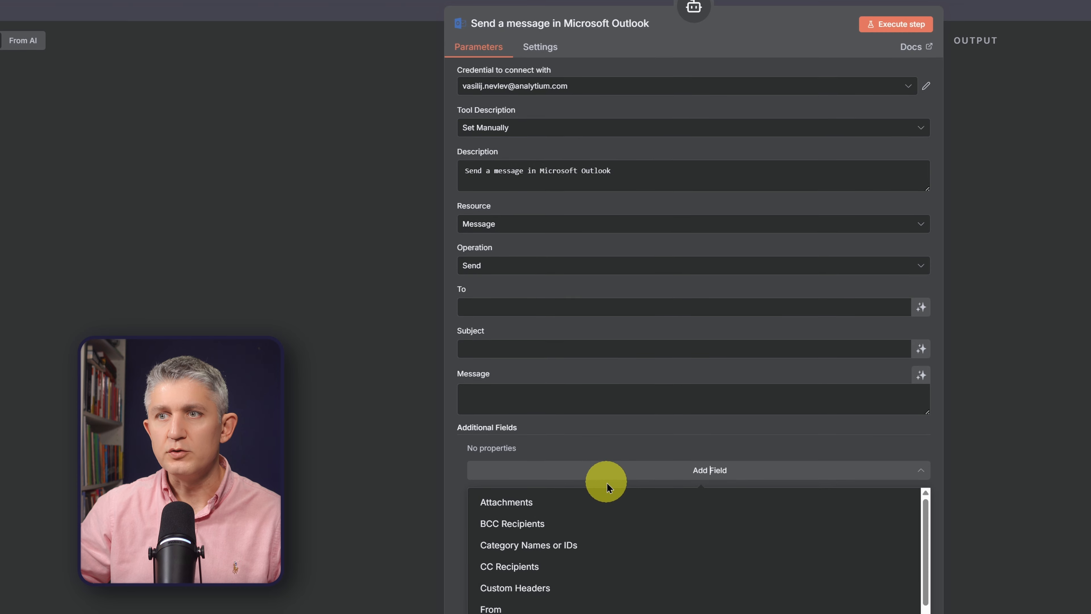
{"action": "scroll", "coordinate": [594, 537], "scroll_direction": "down", "scroll_amount": 3}
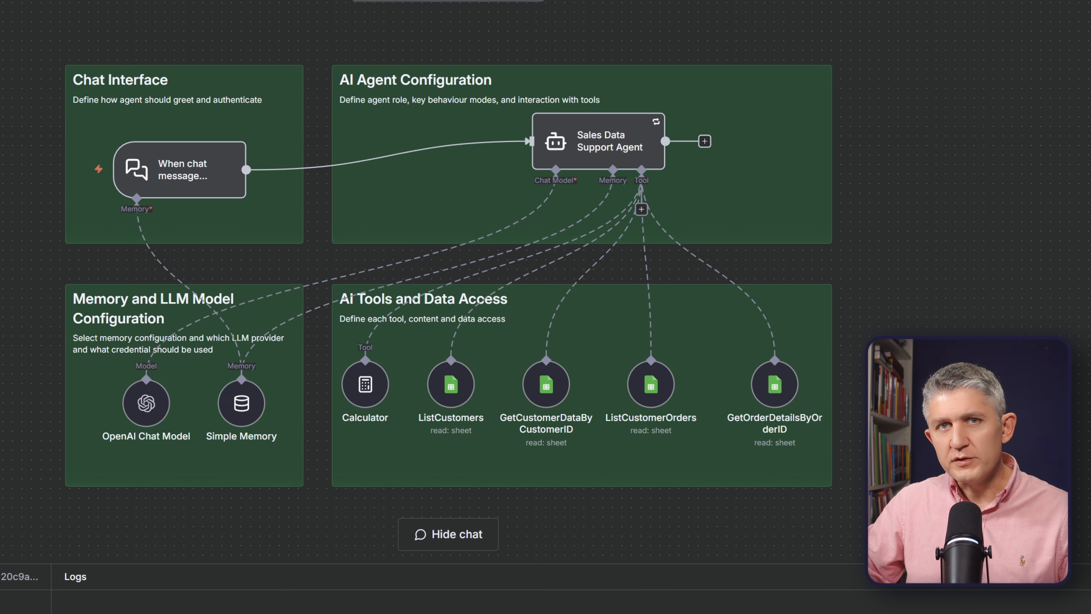
Move the Sales Data Support Agent node slightly left and shift the whole AI Tools and Data Access group slightly down.
{"action": "left_click_drag", "start_coordinate": [585, 141], "coordinate": [528, 155]}
{"action": "left_click_drag", "start_coordinate": [930, 269], "coordinate": [318, 517]}
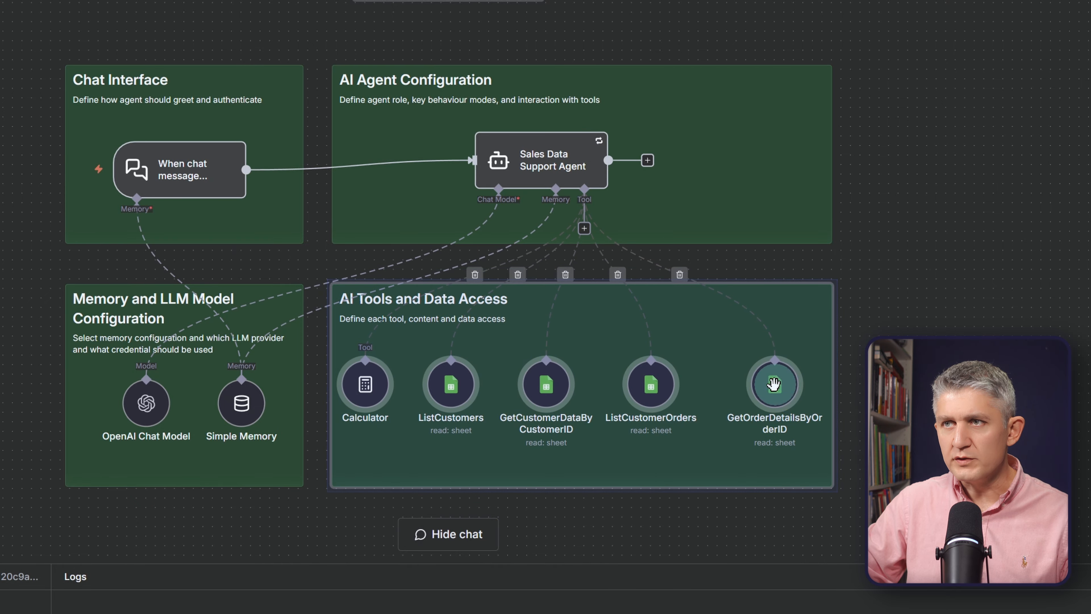
{"action": "left_click_drag", "start_coordinate": [773, 384], "coordinate": [772, 394]}
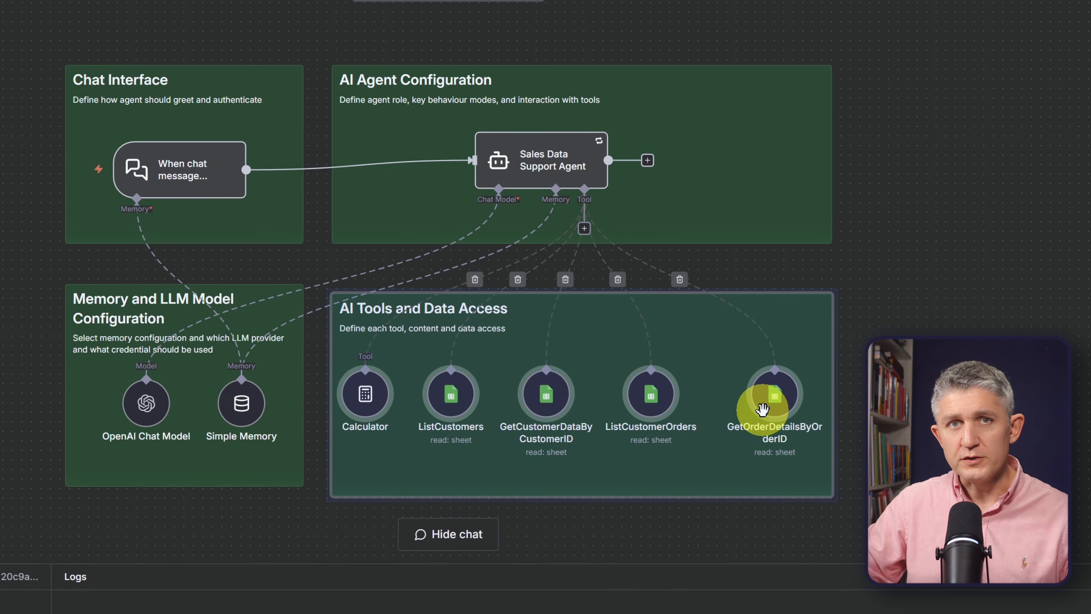
Nudge the ListCustomers, GetCustomerDataByCustomerID, ListCustomerOrders and GetOrderDetailsByOrderID nodes down to tidy the row inside the AI Tools and Data Access area.
{"action": "left_click_drag", "start_coordinate": [449, 392], "coordinate": [453, 402]}
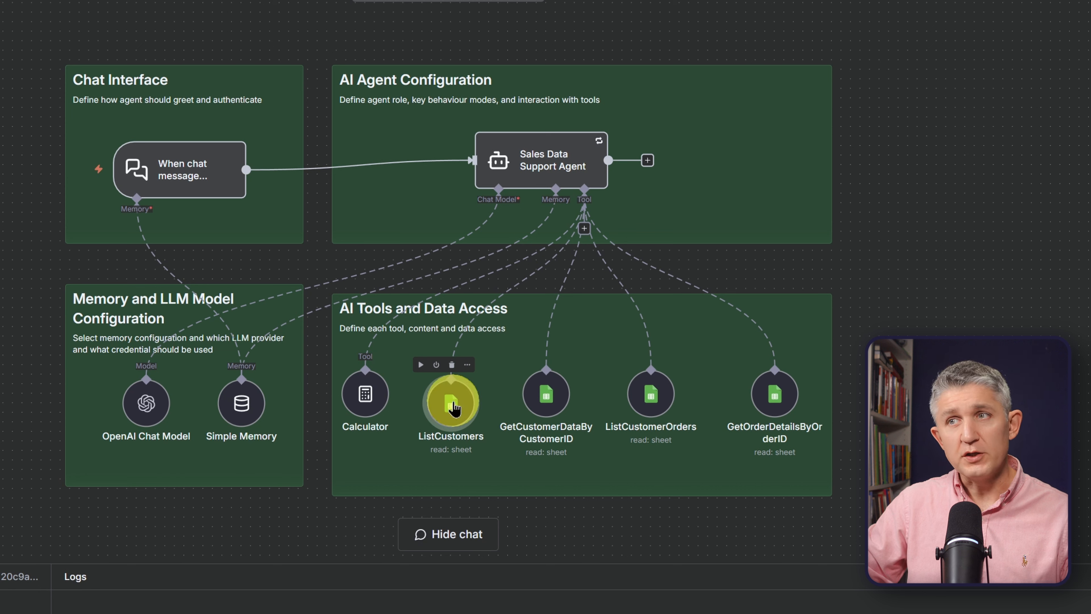
{"action": "mouse_move", "coordinate": [550, 385]}
{"action": "left_mouse_down"}
{"action": "mouse_move", "coordinate": [559, 396]}
{"action": "mouse_move", "coordinate": [543, 392]}
{"action": "left_mouse_up"}
{"action": "left_click_drag", "start_coordinate": [650, 404], "coordinate": [660, 414]}
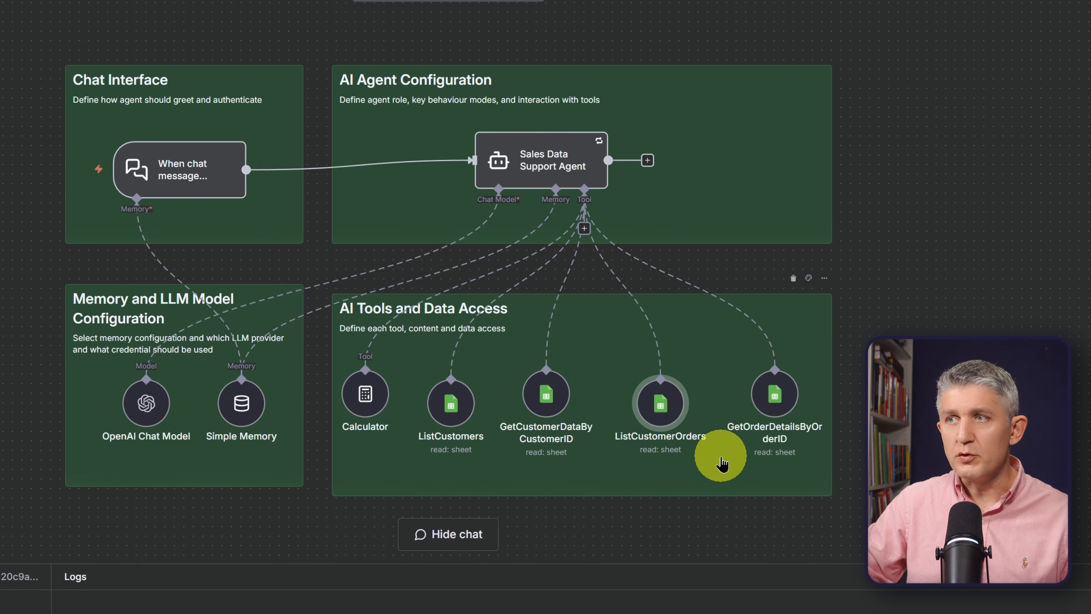
{"action": "left_click", "coordinate": [786, 396]}
{"action": "left_click", "coordinate": [785, 396]}
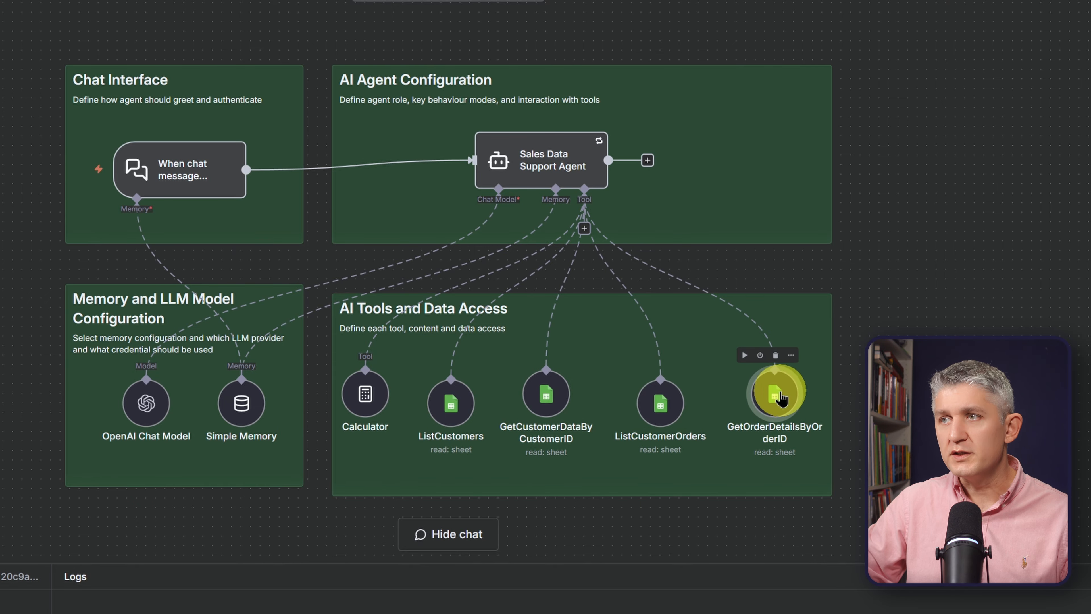
{"action": "mouse_move", "coordinate": [781, 399]}
{"action": "left_mouse_down"}
{"action": "mouse_move", "coordinate": [774, 410]}
{"action": "mouse_move", "coordinate": [791, 407]}
{"action": "left_mouse_up"}
{"action": "left_click_drag", "start_coordinate": [548, 396], "coordinate": [547, 406]}
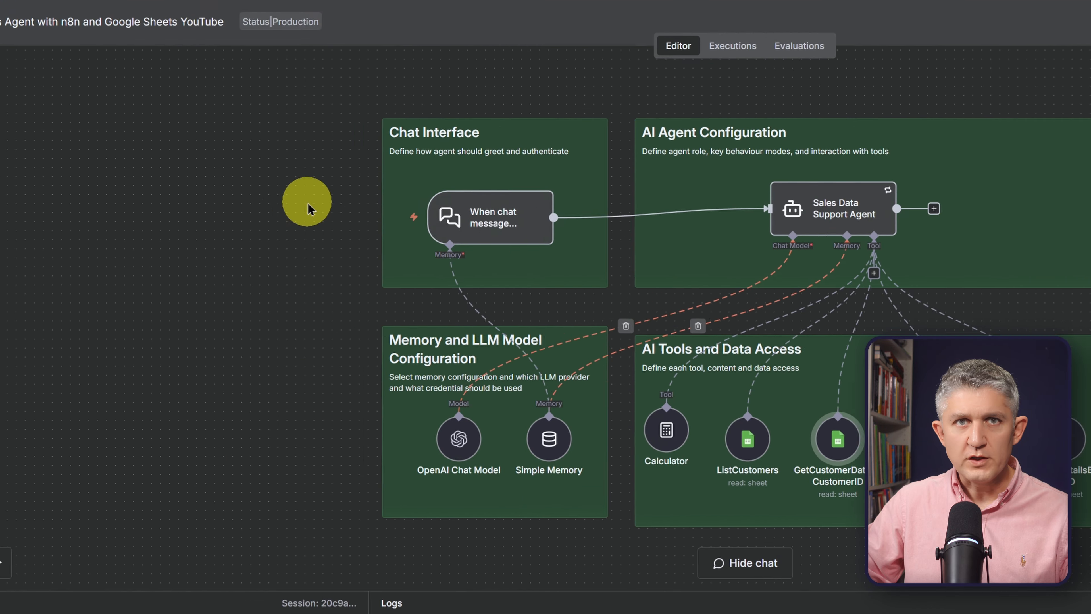
Switch to the customers spreadsheet in Google Sheets to examine the source data.
{"action": "left_click", "coordinate": [637, 2]}
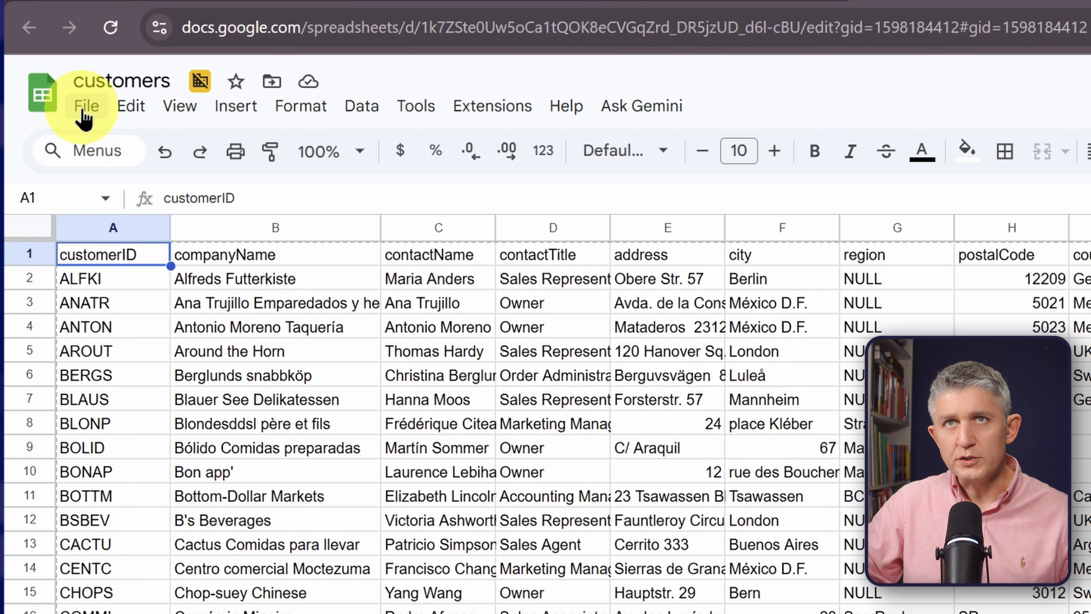
{"action": "left_click", "coordinate": [52, 73]}
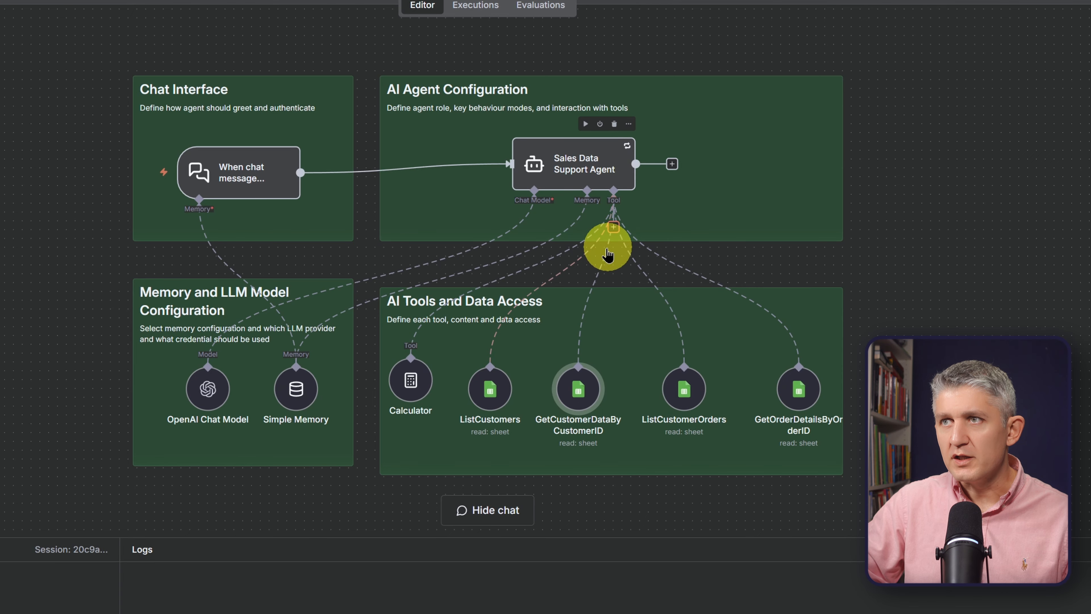
Search the agent's tools for "shee" and add a Google Sheets Tool to the Sales Data Support Agent.
{"action": "left_click", "coordinate": [608, 249]}
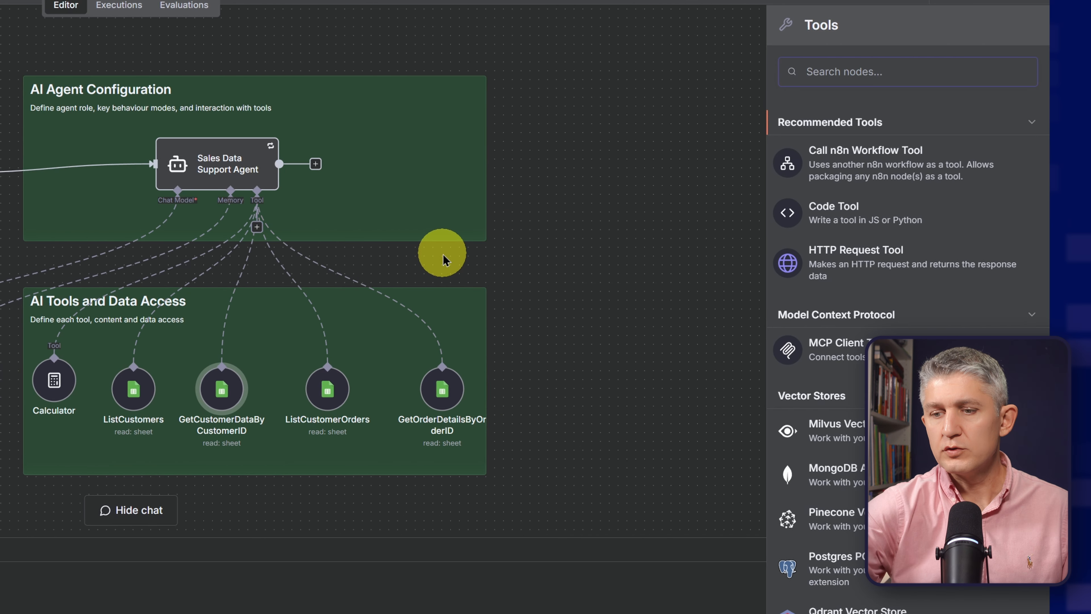
{"action": "type", "text": "shee"}
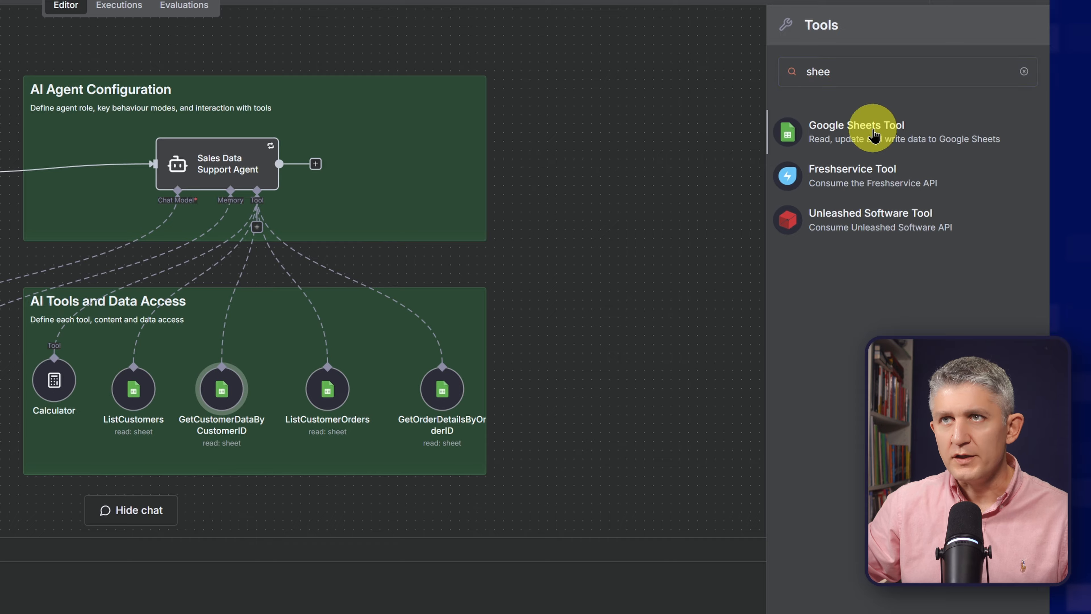
{"action": "left_click", "coordinate": [873, 134]}
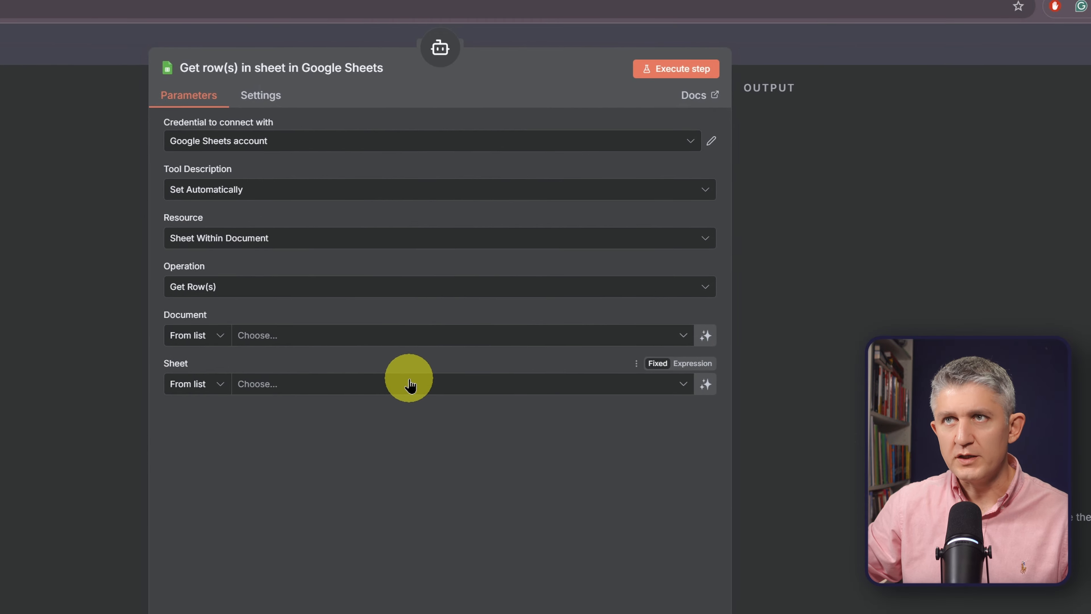
Create a new Google Sheets OAuth2 credential for the tool and connect it by signing in with a Google account.
{"action": "left_click", "coordinate": [551, 146]}
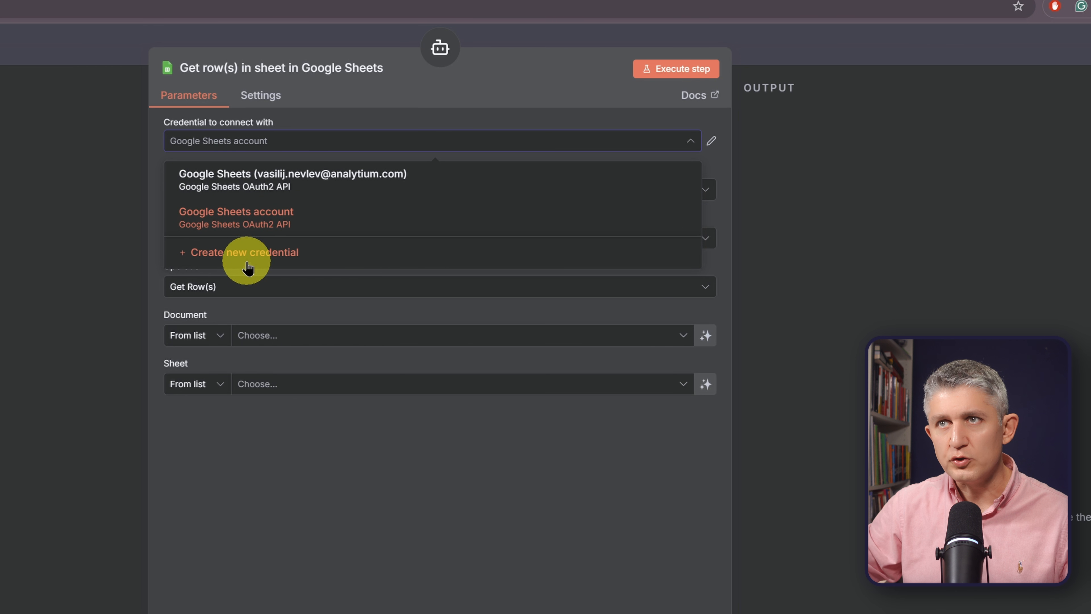
{"action": "left_click", "coordinate": [263, 257]}
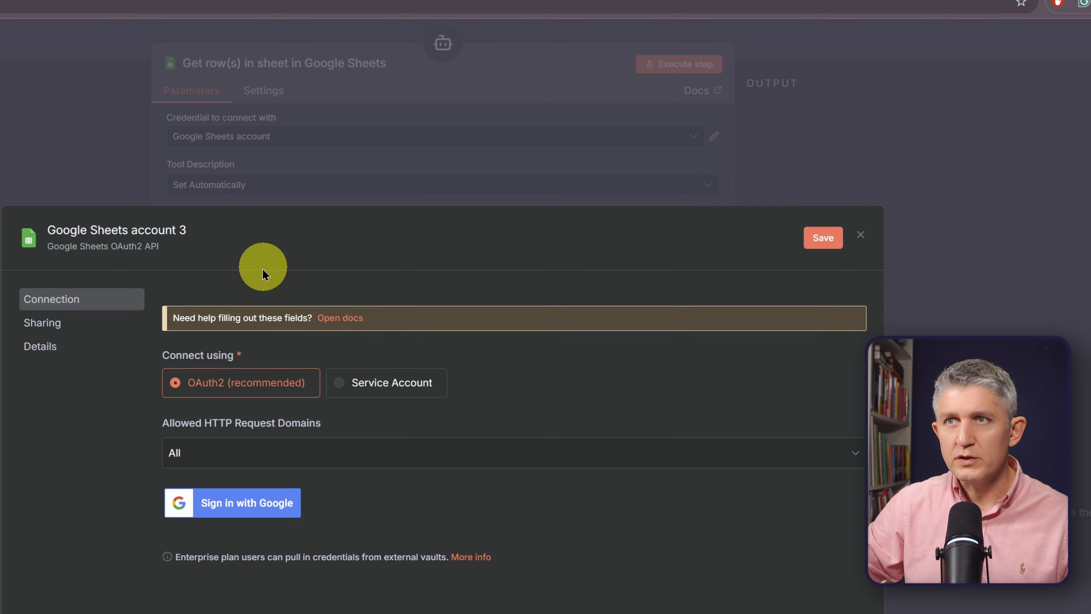
{"action": "left_click", "coordinate": [342, 337]}
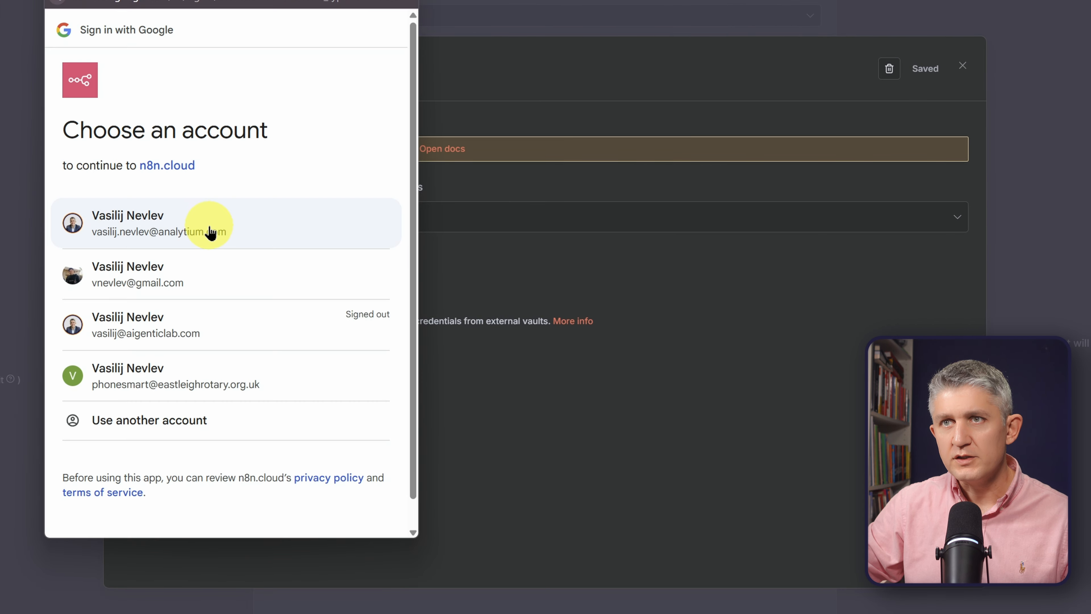
{"action": "left_click", "coordinate": [215, 232]}
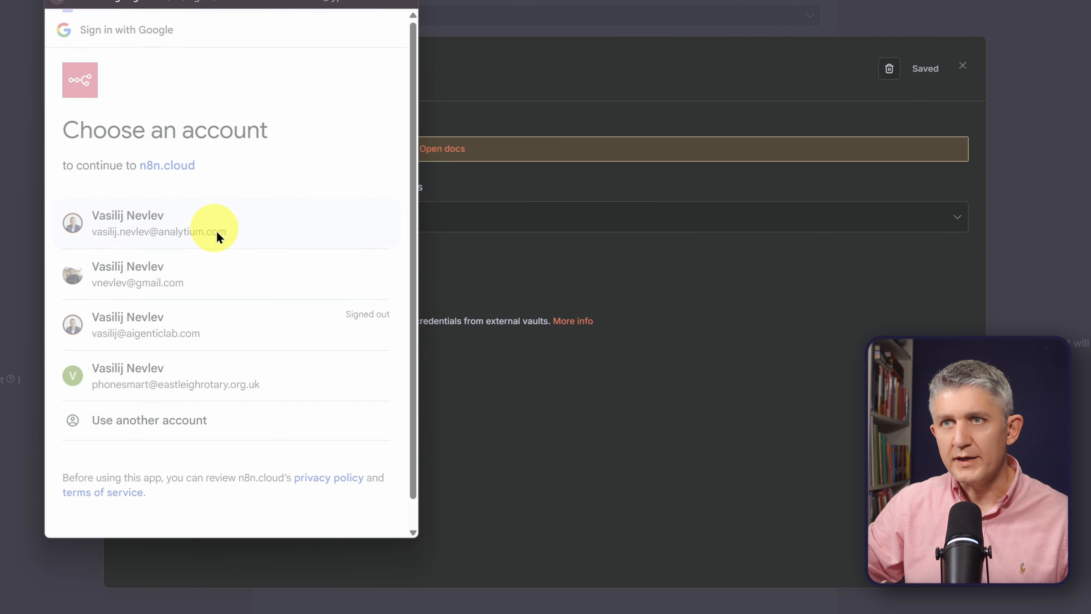
{"action": "left_click", "coordinate": [303, 487]}
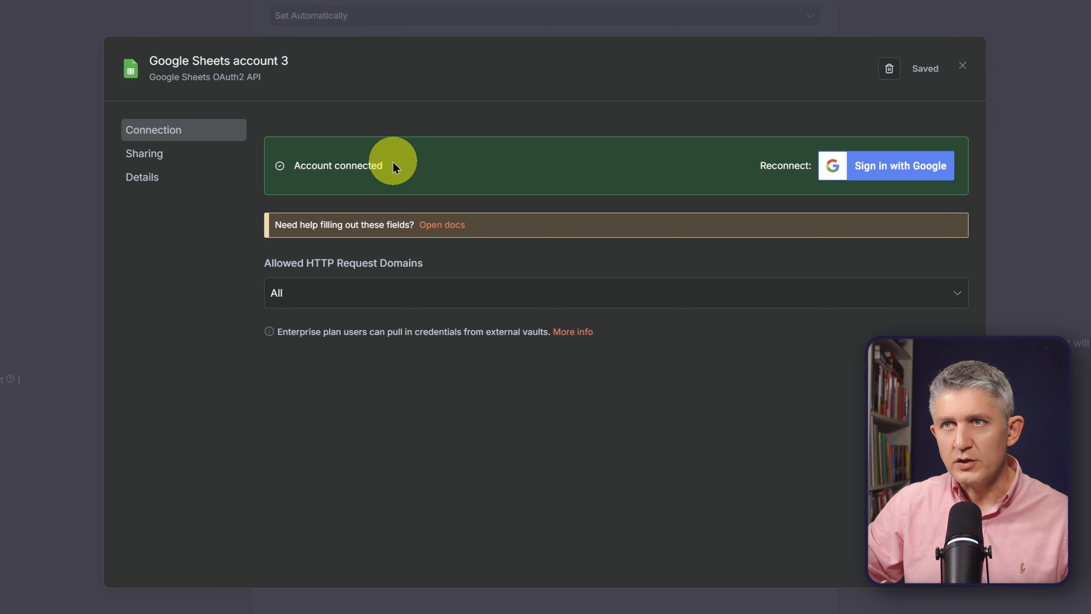
{"action": "left_click_drag", "start_coordinate": [397, 165], "coordinate": [293, 165]}
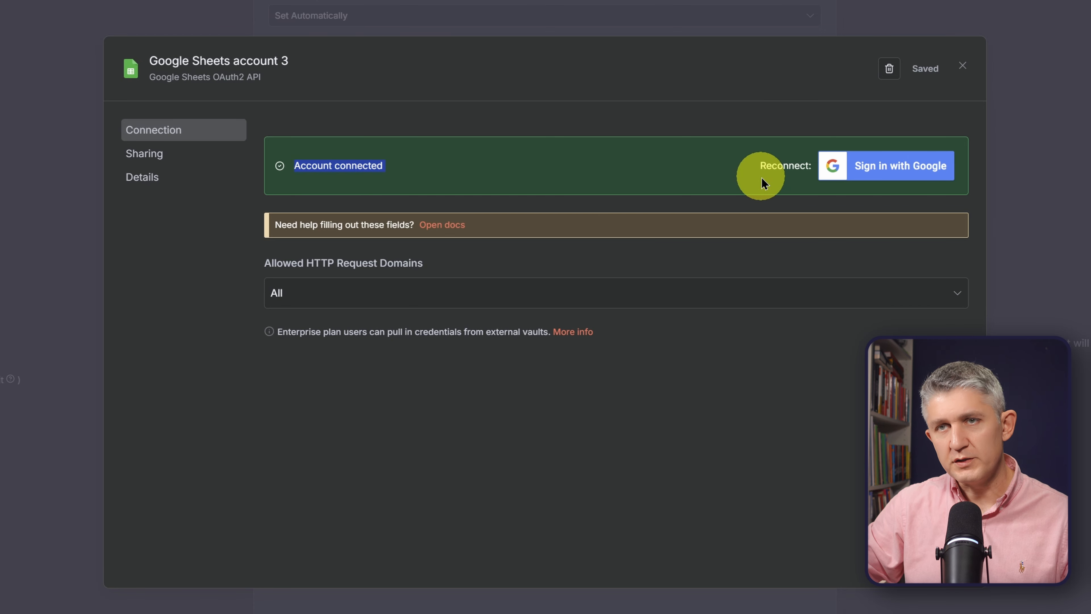
{"action": "left_click", "coordinate": [441, 294]}
{"action": "left_click", "coordinate": [443, 294]}
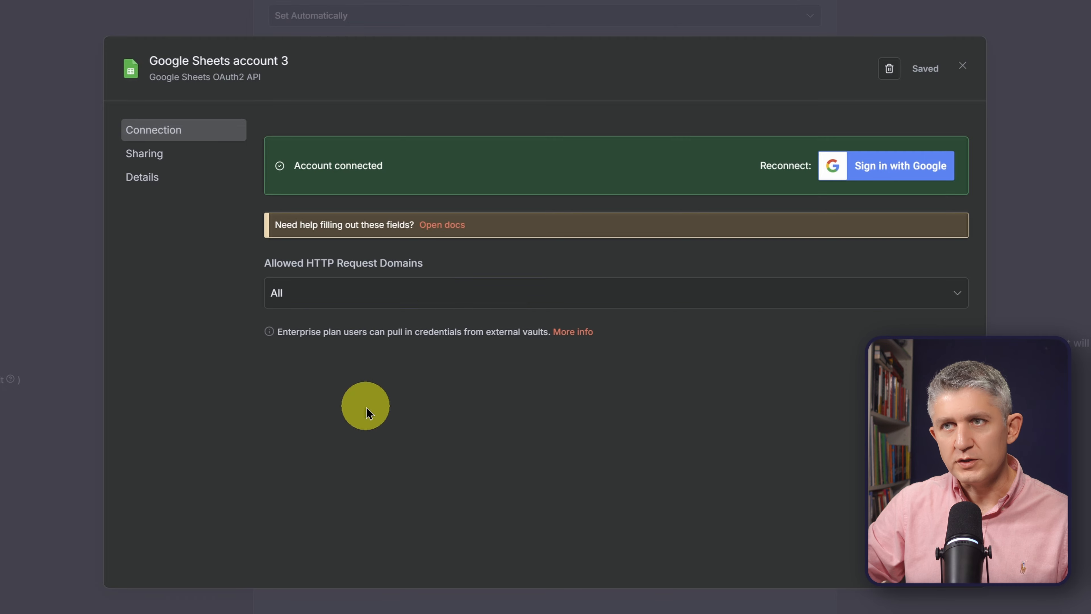
{"action": "left_click", "coordinate": [962, 66]}
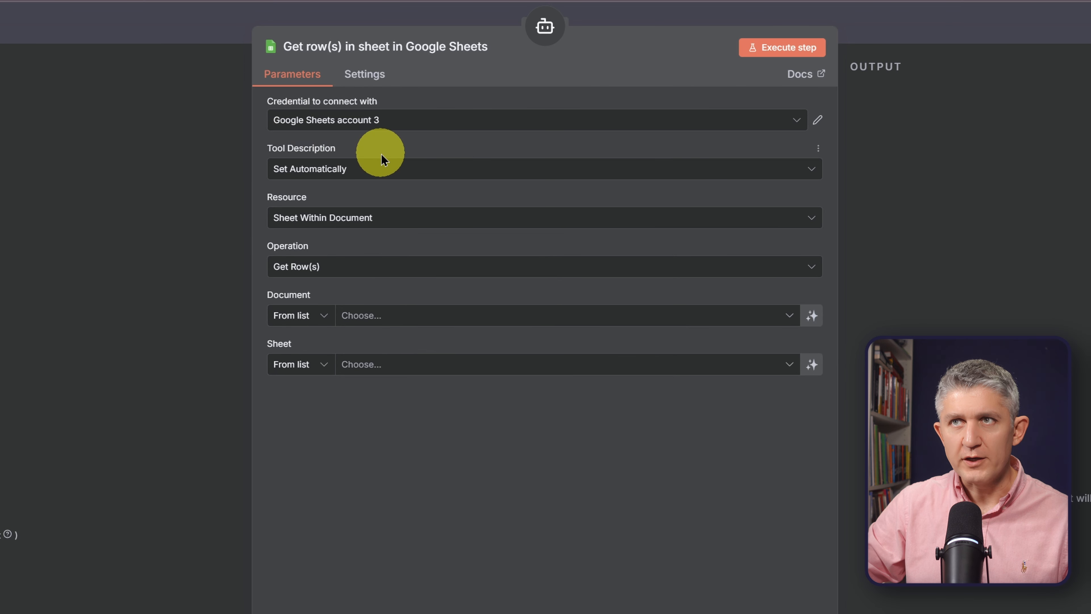
Set the Google Sheets tool's description mode to Set Manually and place the cursor in its description text.
{"action": "left_click", "coordinate": [363, 169]}
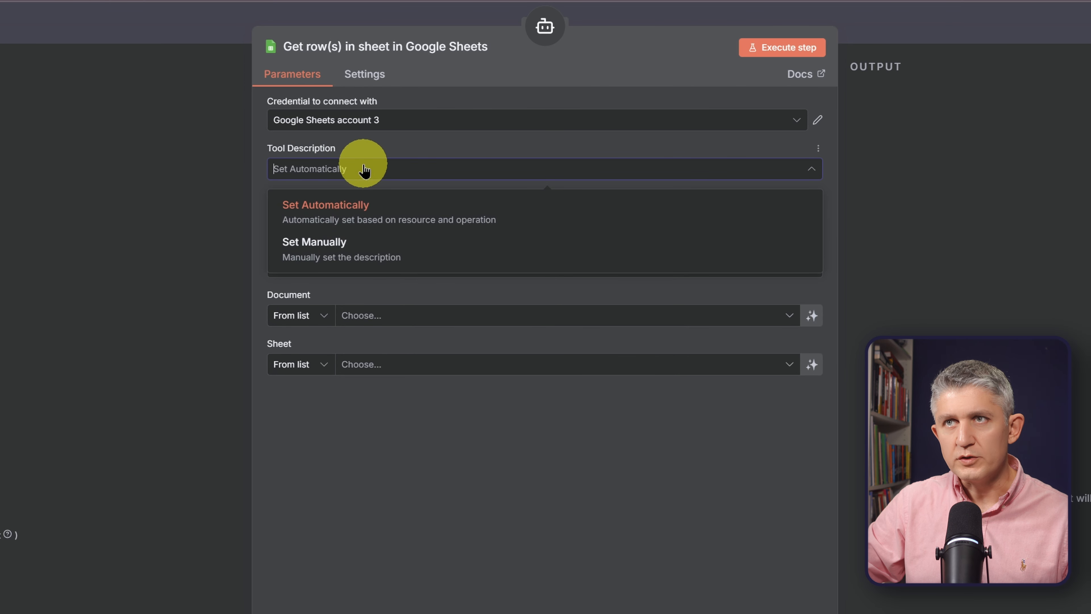
{"action": "left_click", "coordinate": [337, 244]}
{"action": "left_click", "coordinate": [486, 226]}
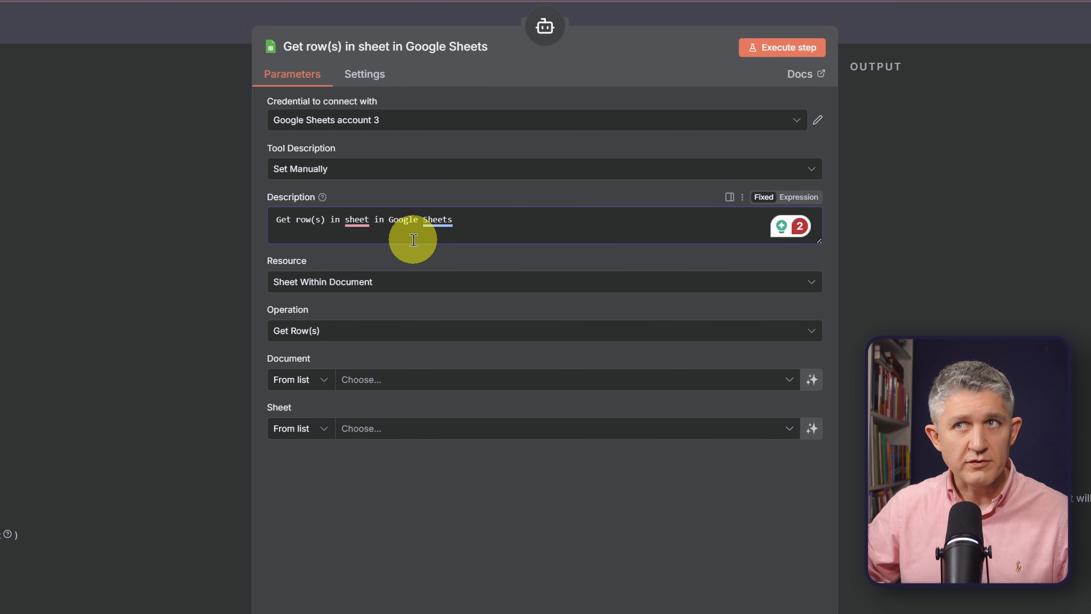
Choose Sheet Within Document as the tool's resource, review the available operations and keep Get Row(s).
{"action": "left_click", "coordinate": [389, 282]}
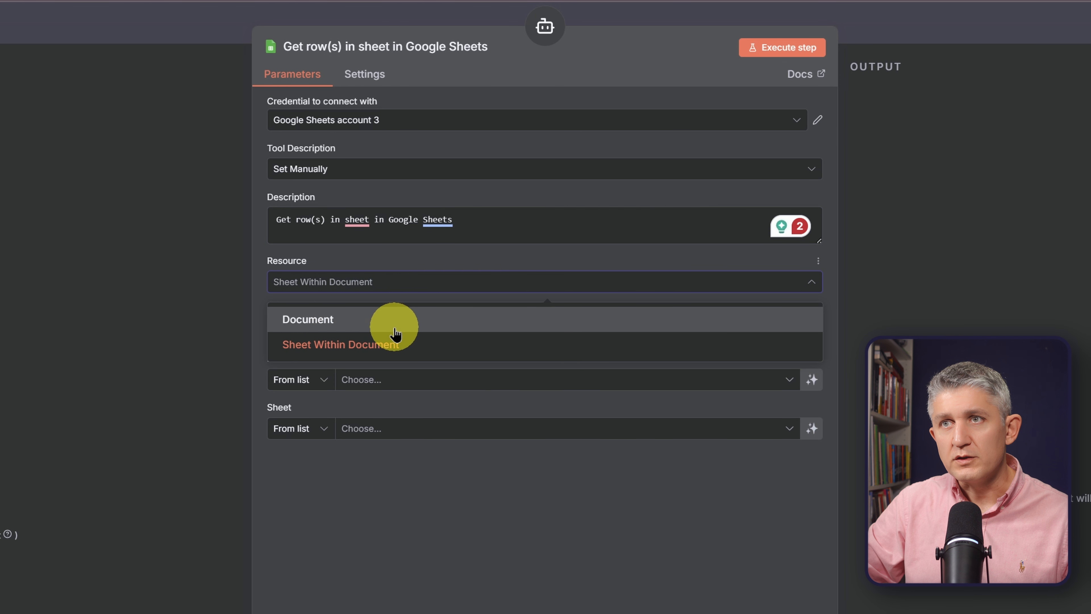
{"action": "left_click", "coordinate": [375, 351]}
{"action": "left_click", "coordinate": [348, 333]}
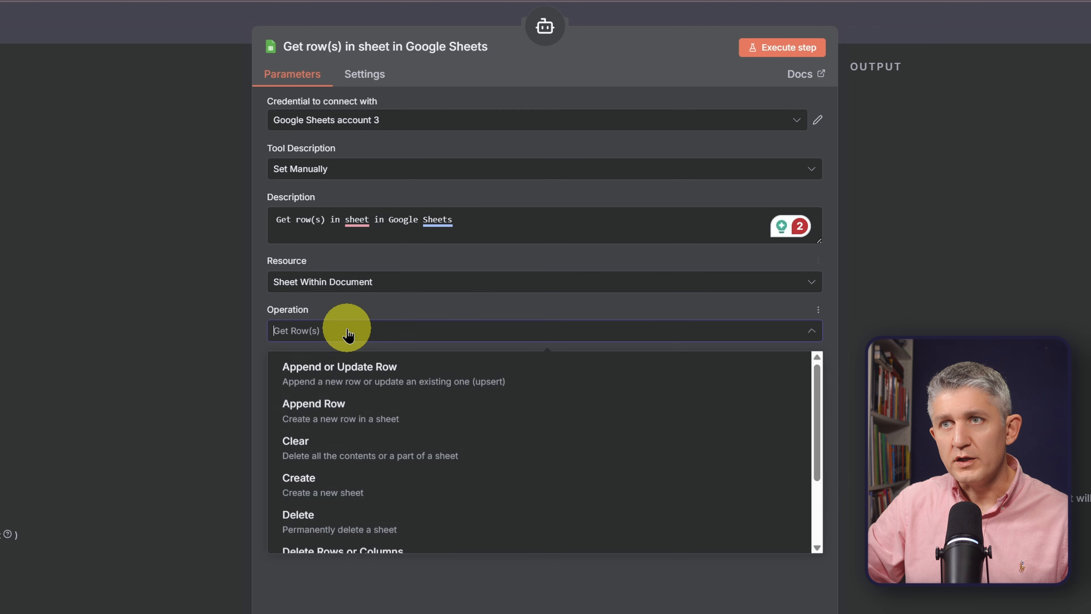
{"action": "left_click", "coordinate": [349, 333]}
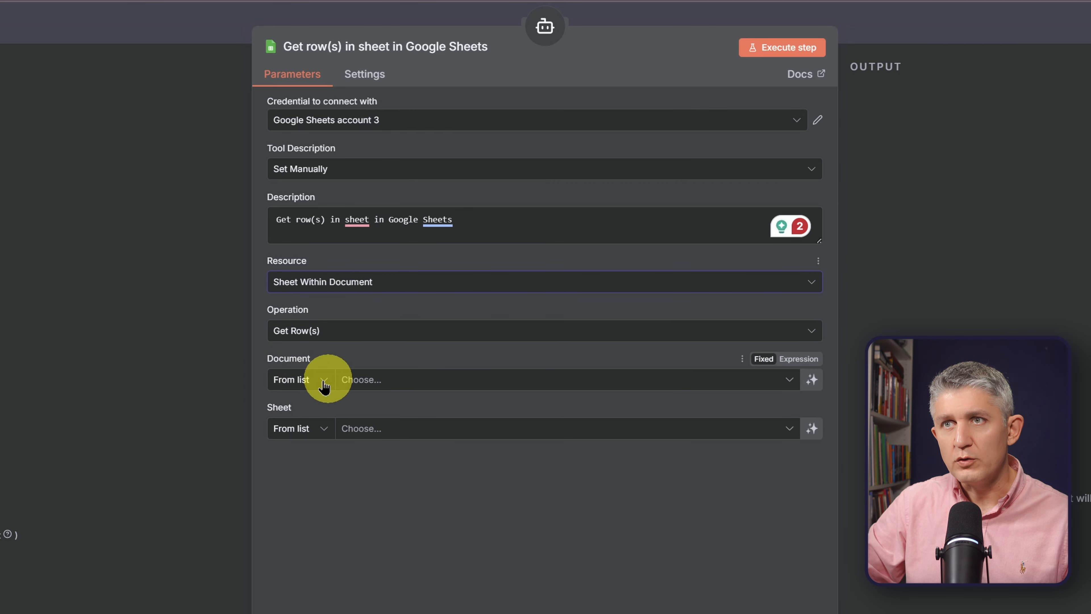
Select the customers document and its customers sheet as the new Google Sheets tool's source, and return to the canvas.
{"action": "left_click", "coordinate": [388, 380]}
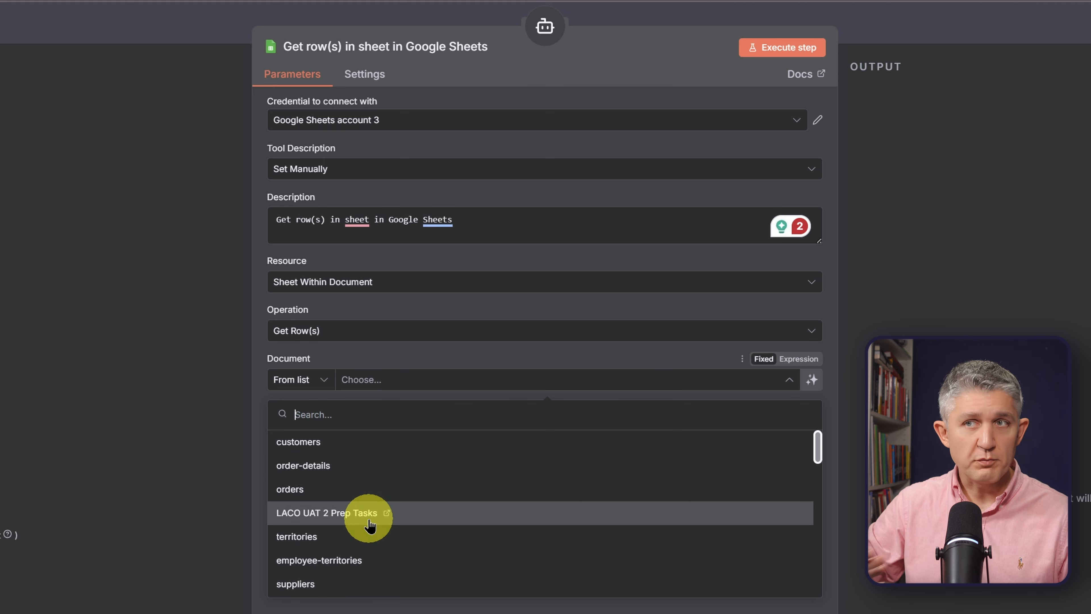
{"action": "left_click", "coordinate": [340, 451]}
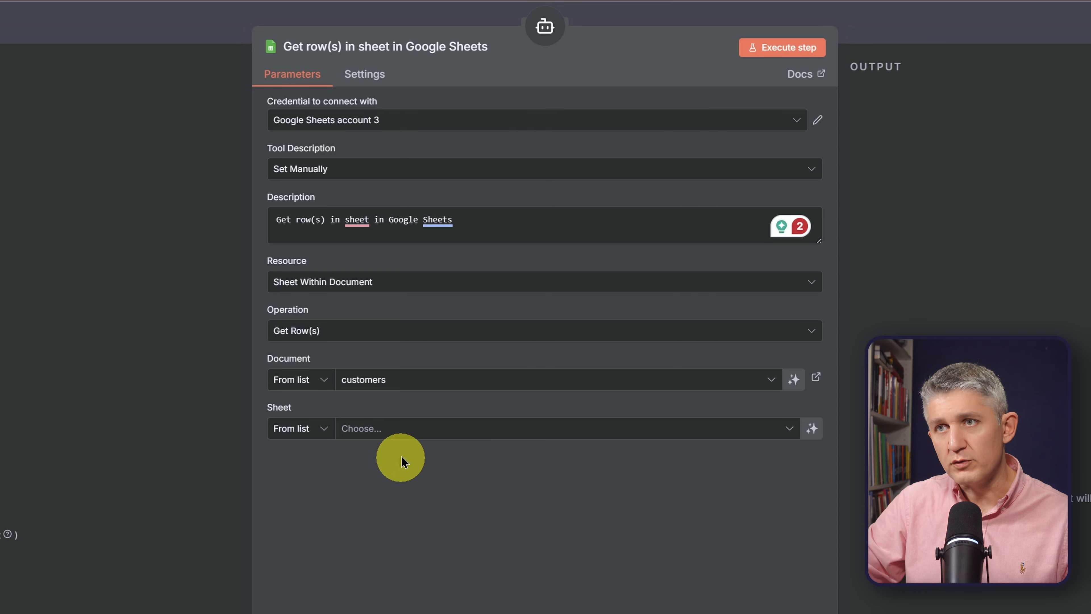
{"action": "left_click", "coordinate": [405, 428]}
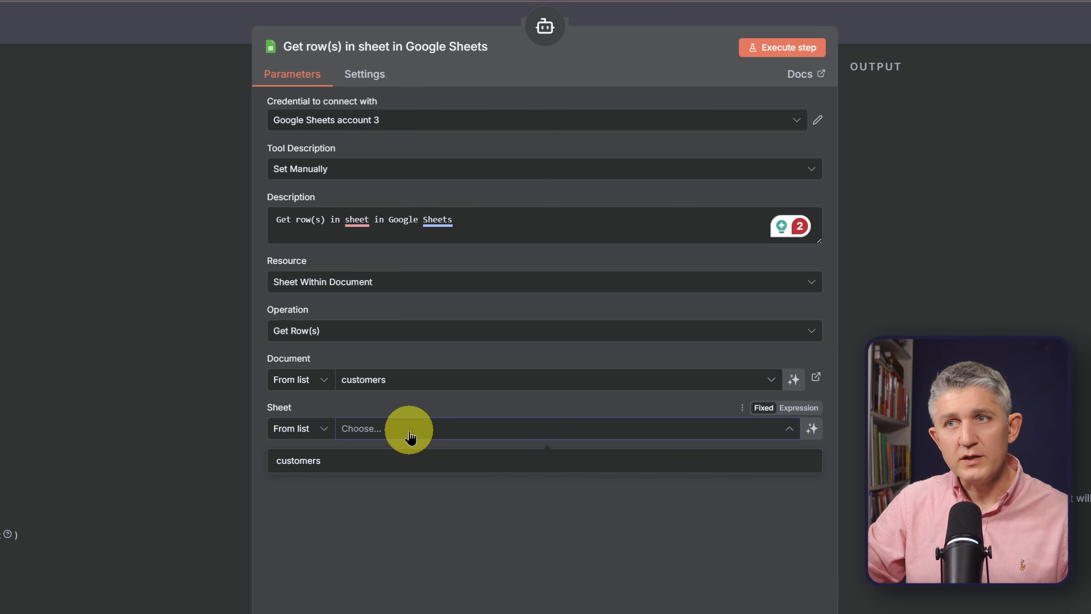
{"action": "left_click", "coordinate": [344, 461]}
{"action": "scroll", "coordinate": [402, 500], "scroll_direction": "down", "scroll_amount": 3}
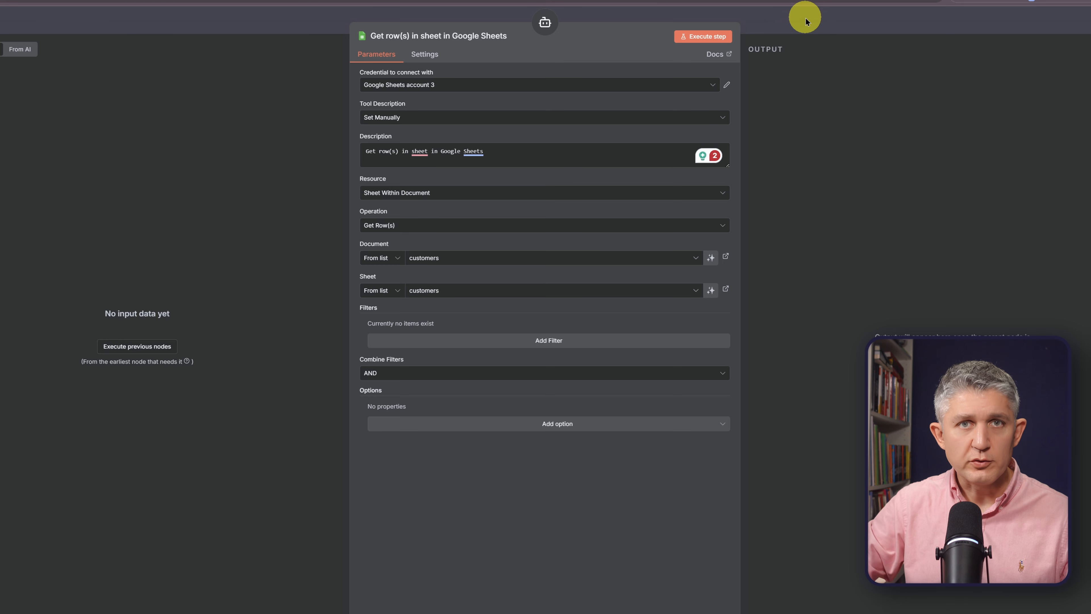
{"action": "left_click", "coordinate": [806, 20]}
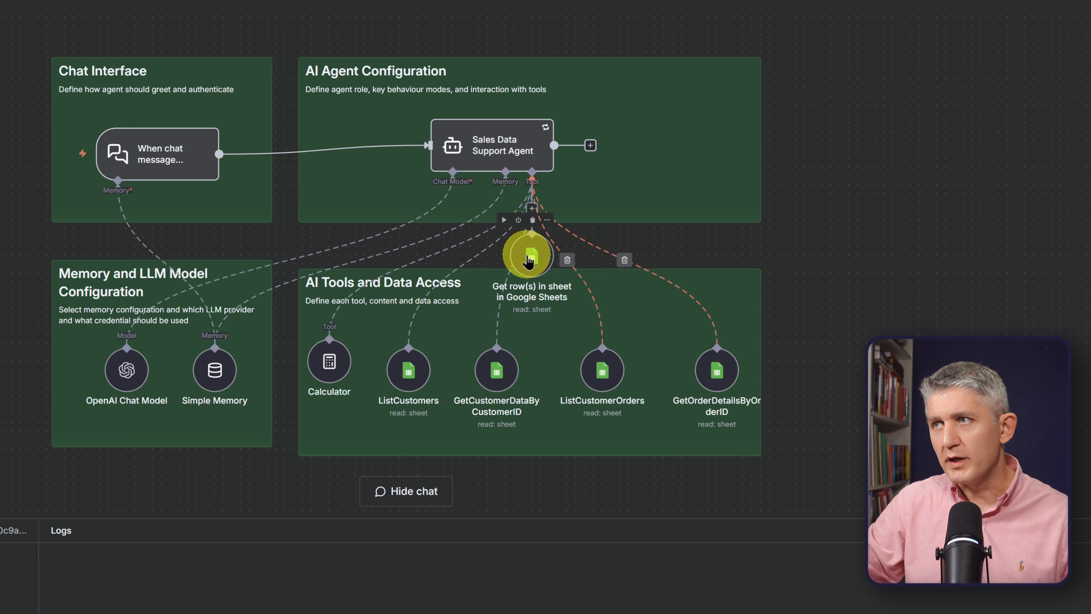
Move the new Get row(s) in sheet tool clear of the AI Tools and Data Access group and delete it.
{"action": "left_click_drag", "start_coordinate": [642, 219], "coordinate": [758, 246]}
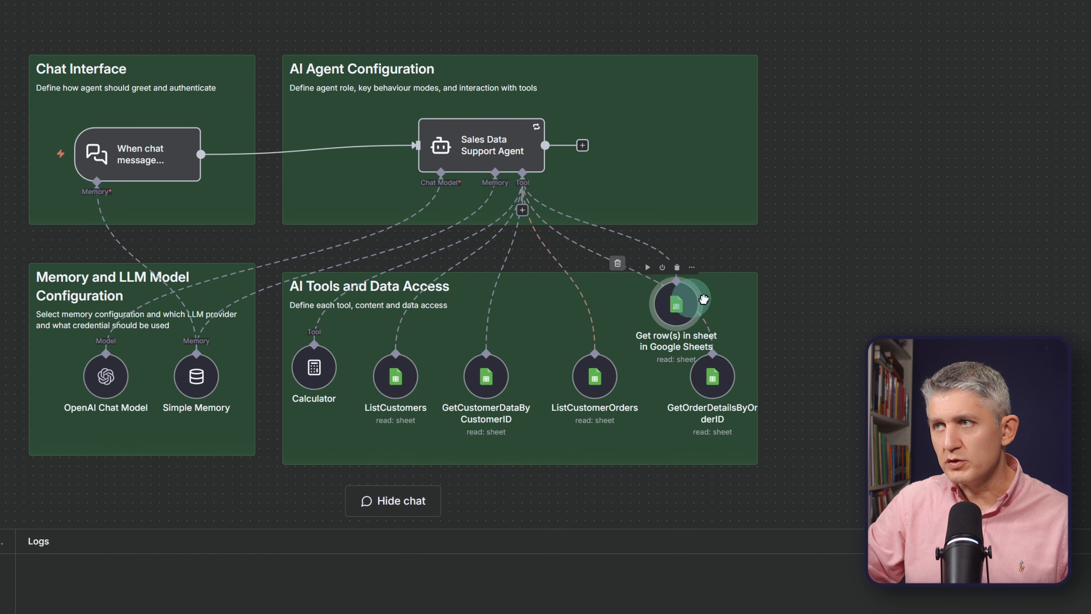
{"action": "left_click_drag", "start_coordinate": [703, 299], "coordinate": [887, 240]}
{"action": "right_click", "coordinate": [904, 263]}
{"action": "left_click", "coordinate": [929, 561]}
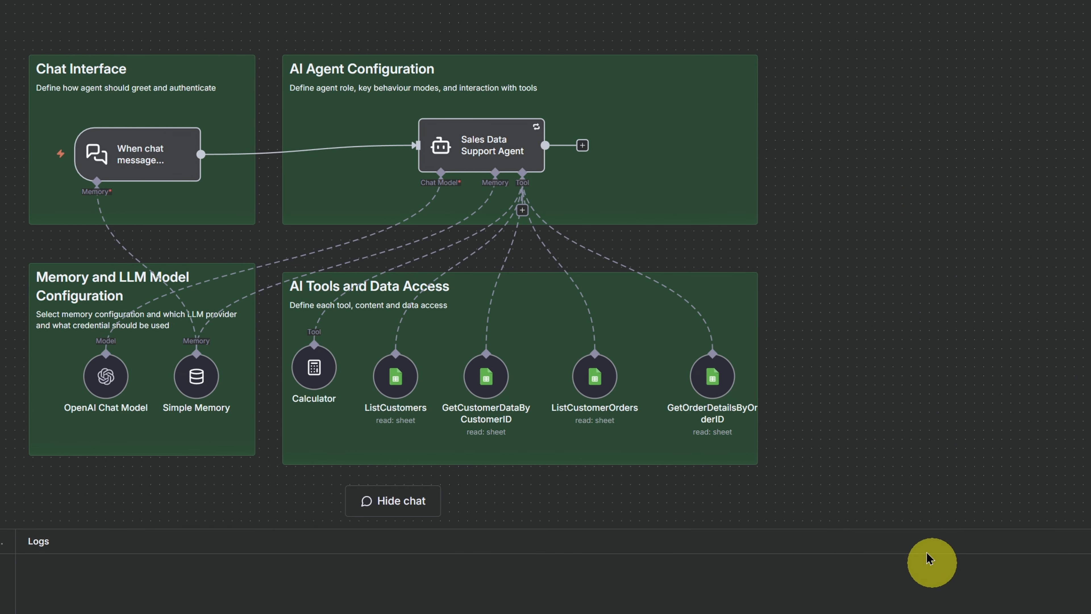
Open the ListCustomers tool's parameters and highlight its whole description text for review.
{"action": "double_click", "coordinate": [401, 378]}
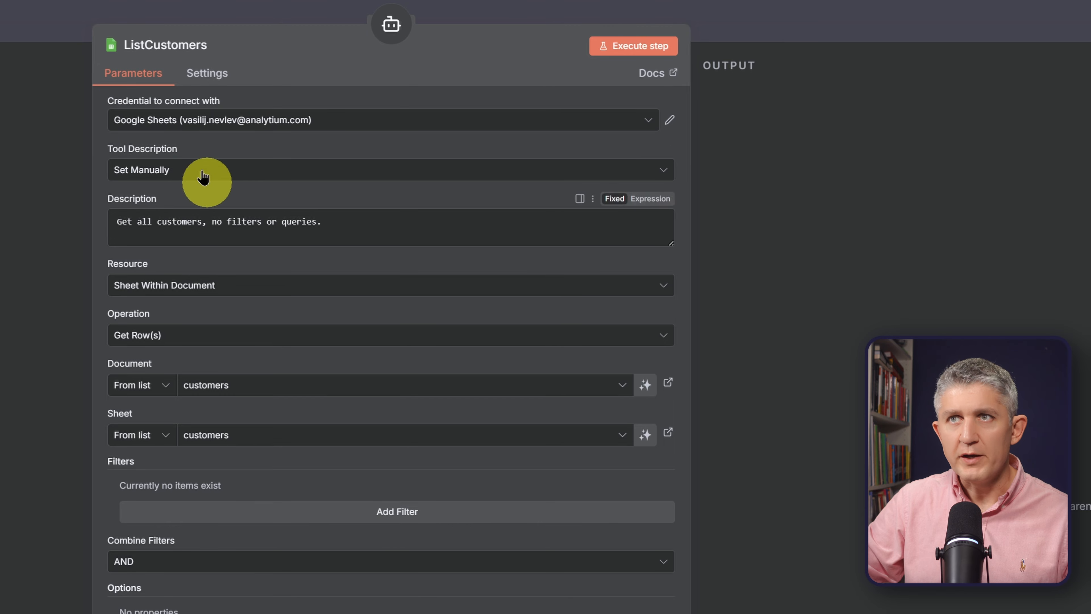
{"action": "left_click", "coordinate": [353, 224]}
{"action": "left_click_drag", "start_coordinate": [353, 224], "coordinate": [87, 222]}
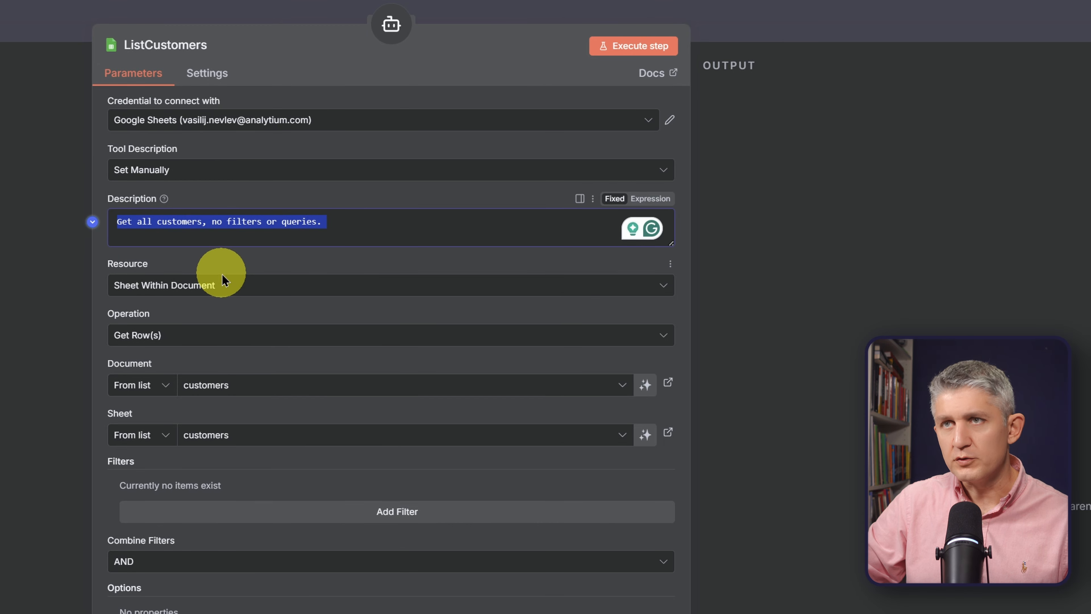